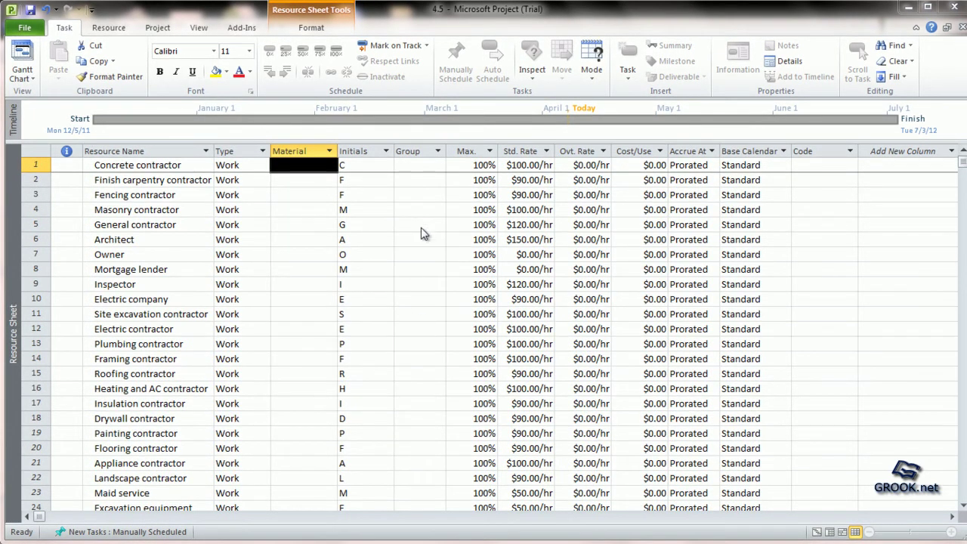
# - Check which base calendars are available for the Concrete contractor without changing the assigned one
pyautogui.click(421, 228)
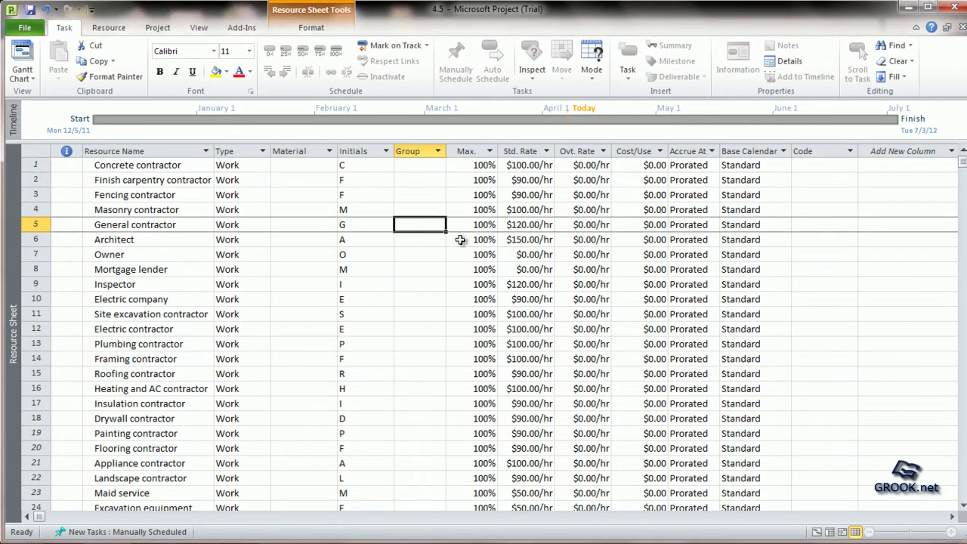
pyautogui.click(779, 185)
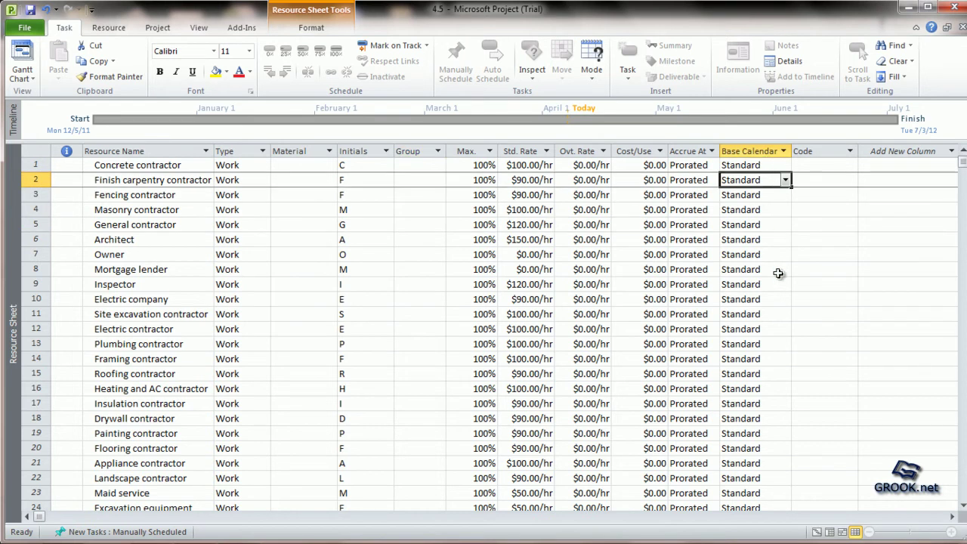
pyautogui.click(776, 167)
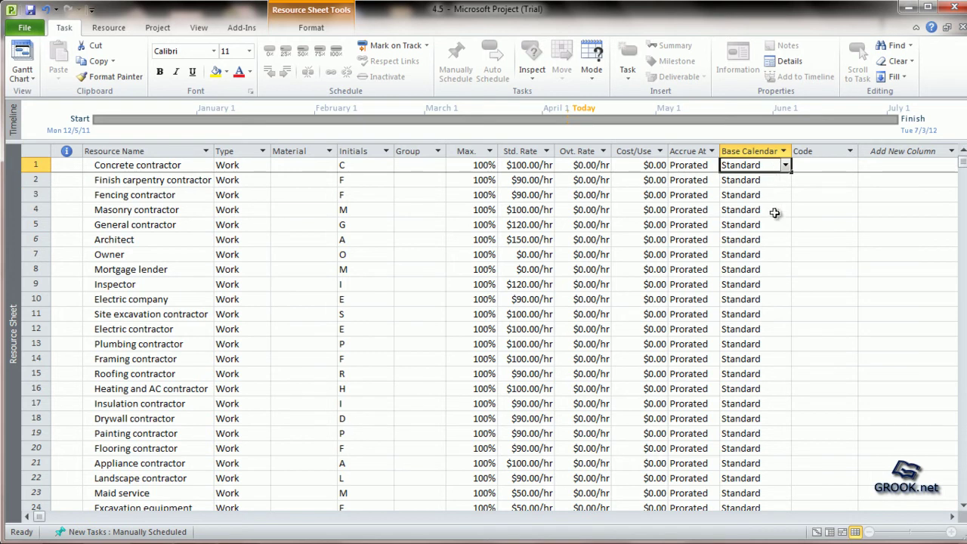
pyautogui.click(785, 165)
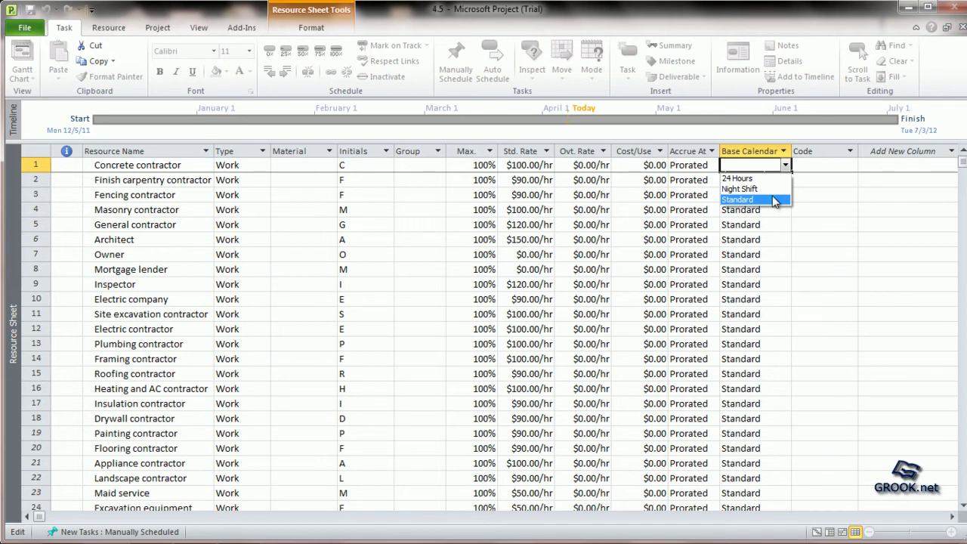
pyautogui.click(849, 196)
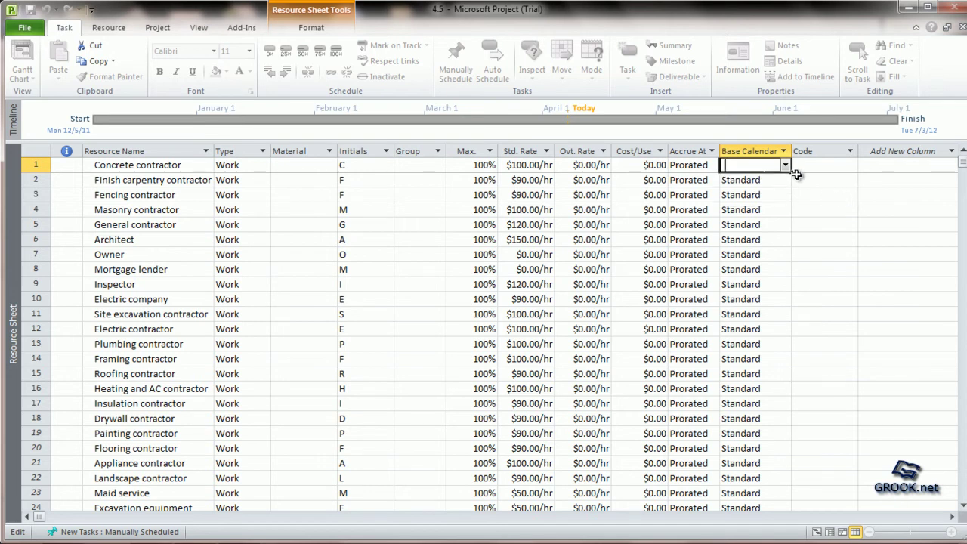
pyautogui.click(841, 226)
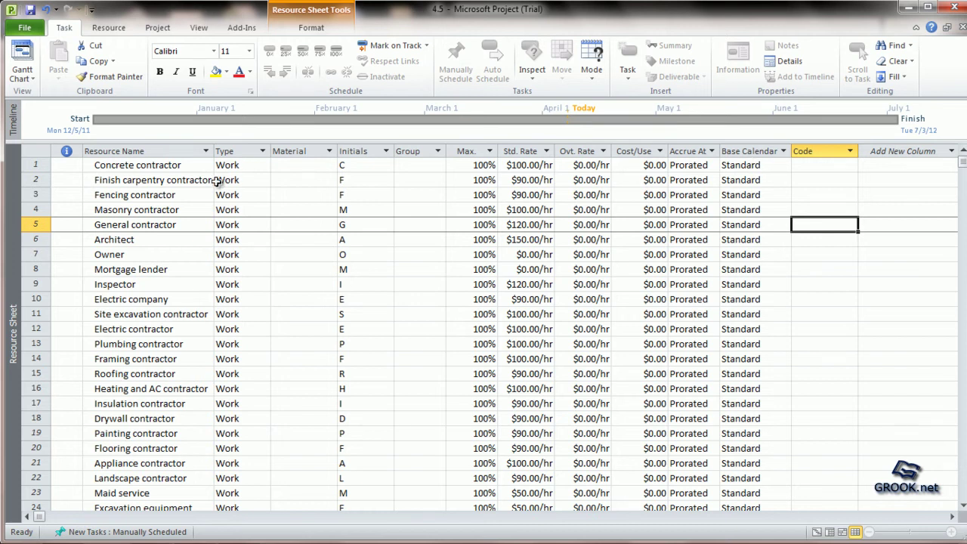
# - Add an exception named "grook holiday" to the Concrete contractor's resource calendar
pyautogui.click(161, 167)
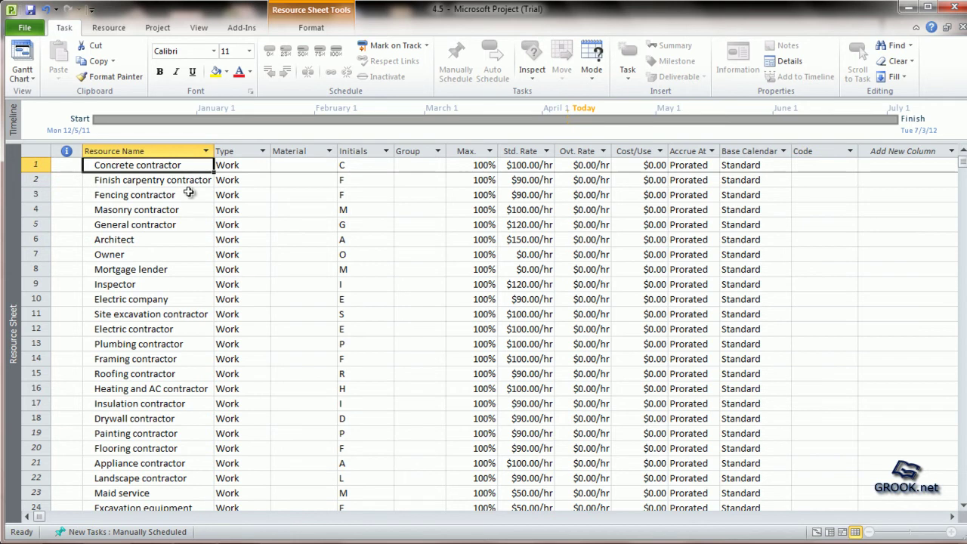
pyautogui.click(768, 166)
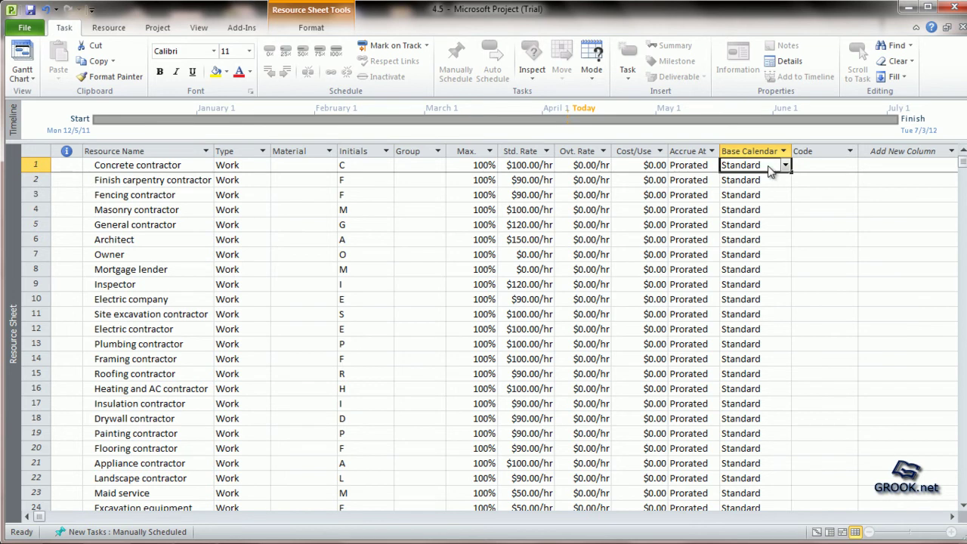
pyautogui.doubleClick(768, 168)
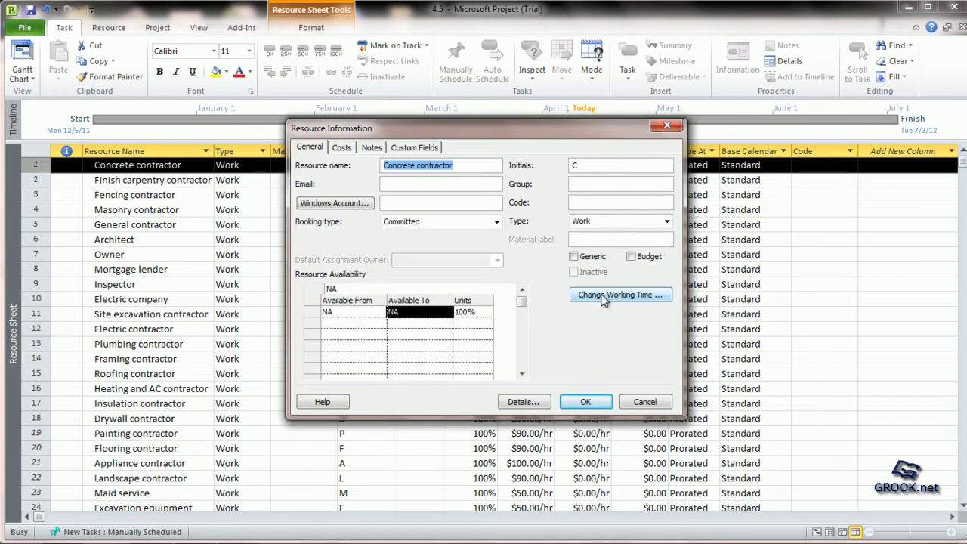
pyautogui.click(604, 297)
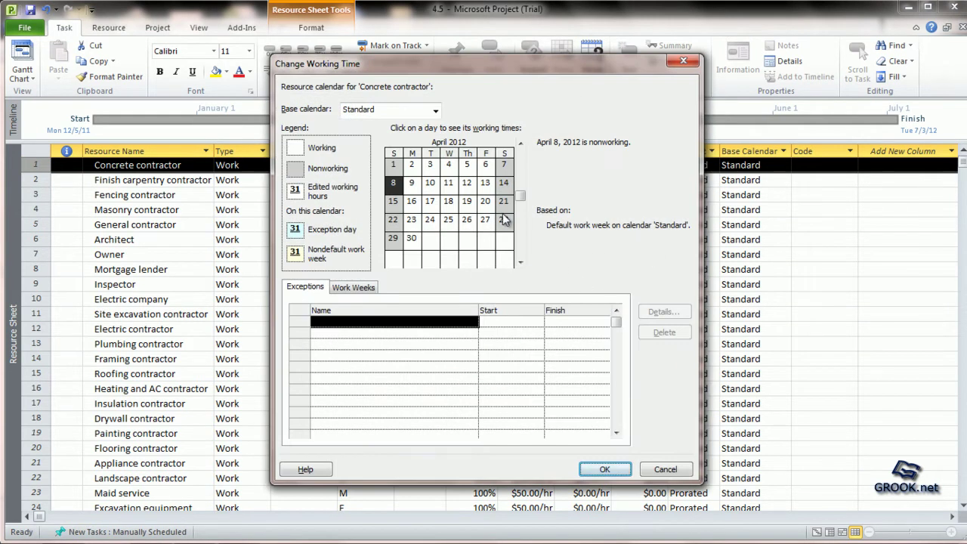
pyautogui.click(346, 324)
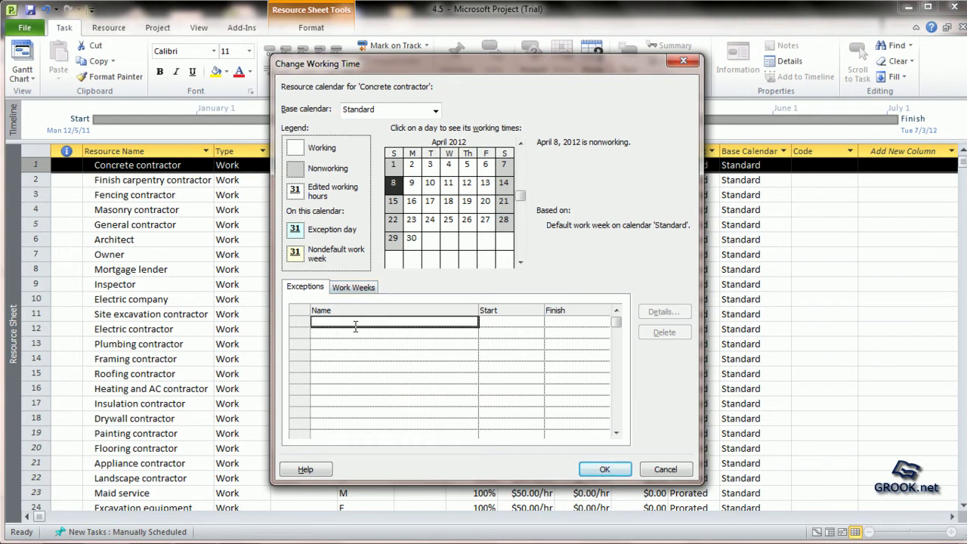
pyautogui.write('grook')
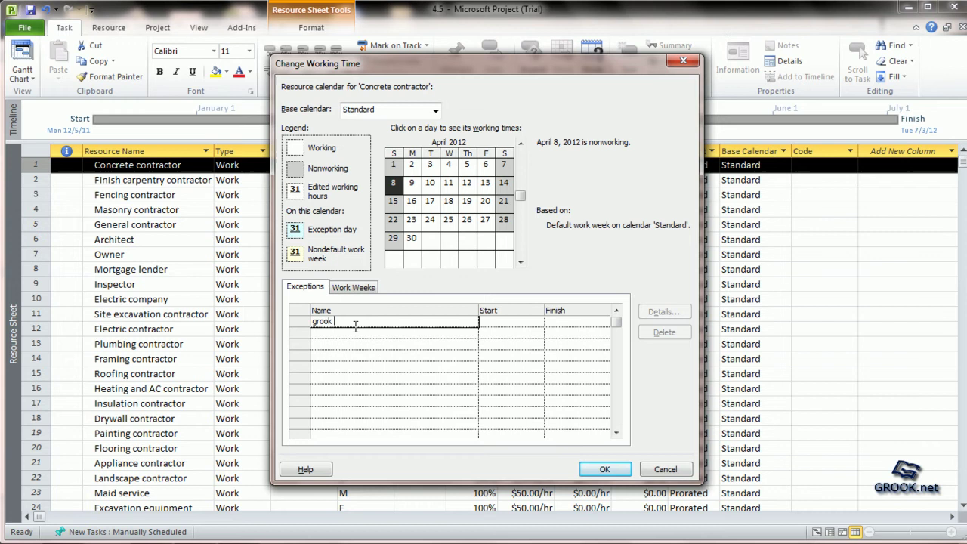
pyautogui.write(' holiday')
pyautogui.click(516, 322)
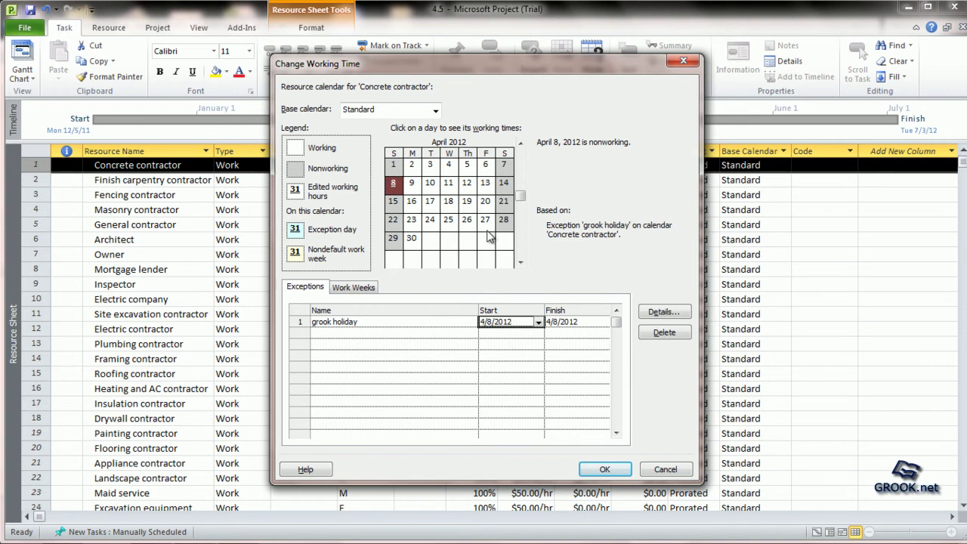
# - Set the grook holiday exception's finish date to 5/5/2012 and save the Concrete contractor's calendar changes
pyautogui.click(392, 243)
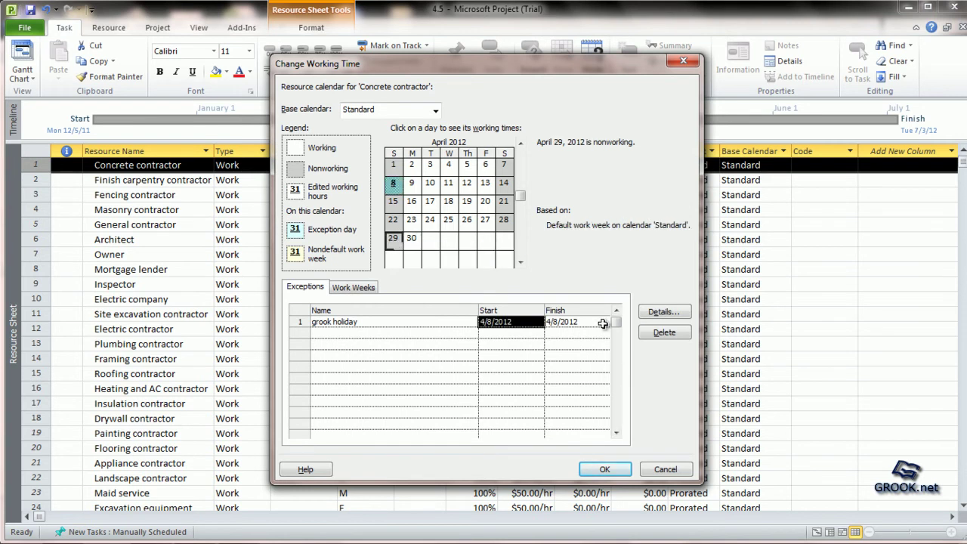
pyautogui.click(602, 323)
pyautogui.click(605, 323)
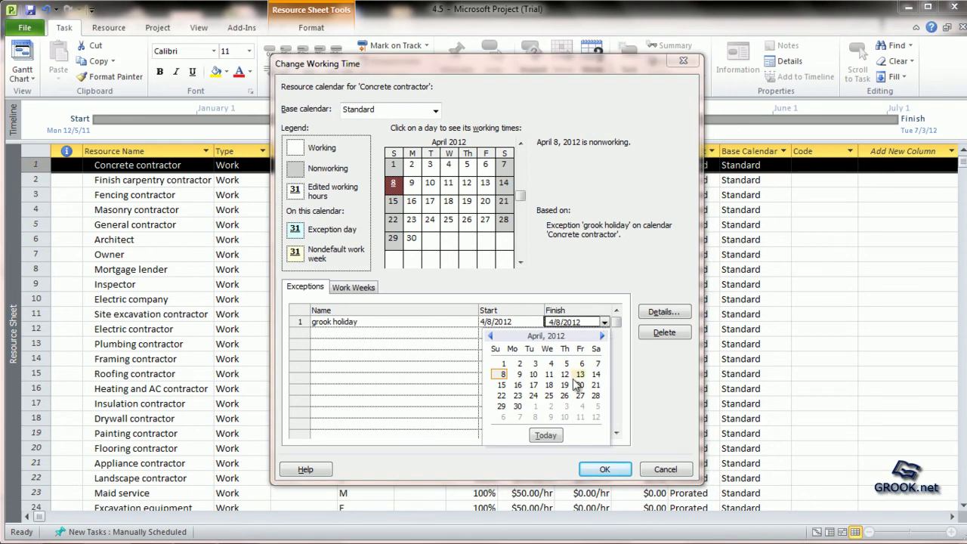
pyautogui.click(602, 336)
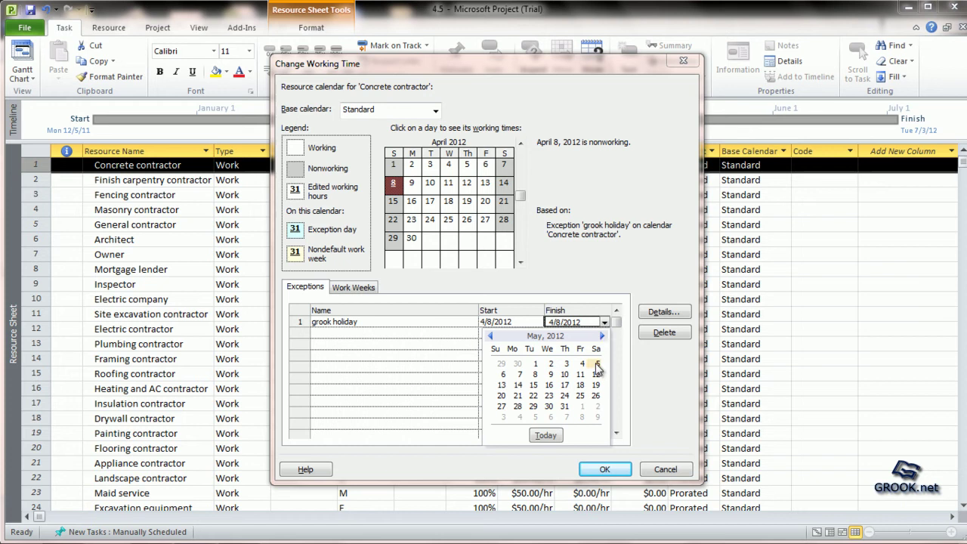
pyautogui.click(596, 364)
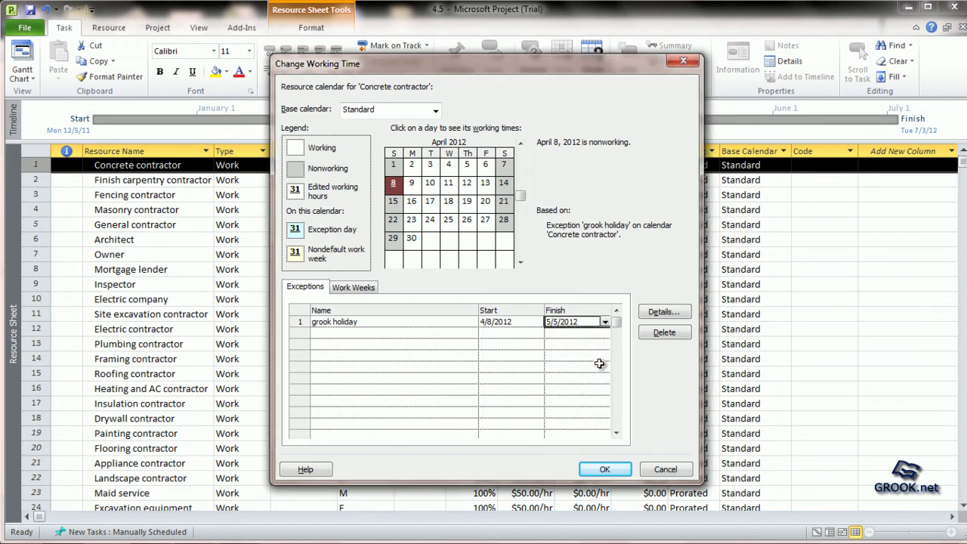
pyautogui.click(605, 470)
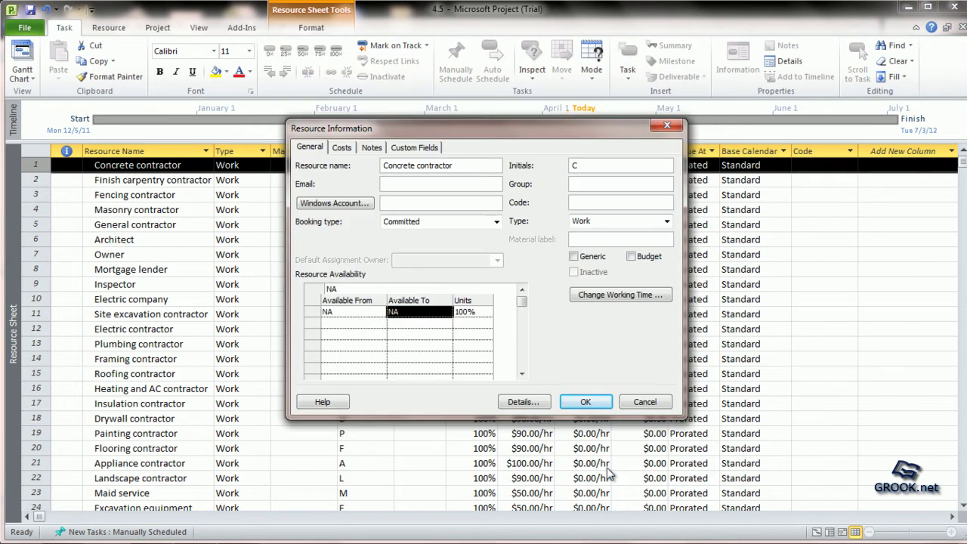
pyautogui.click(594, 399)
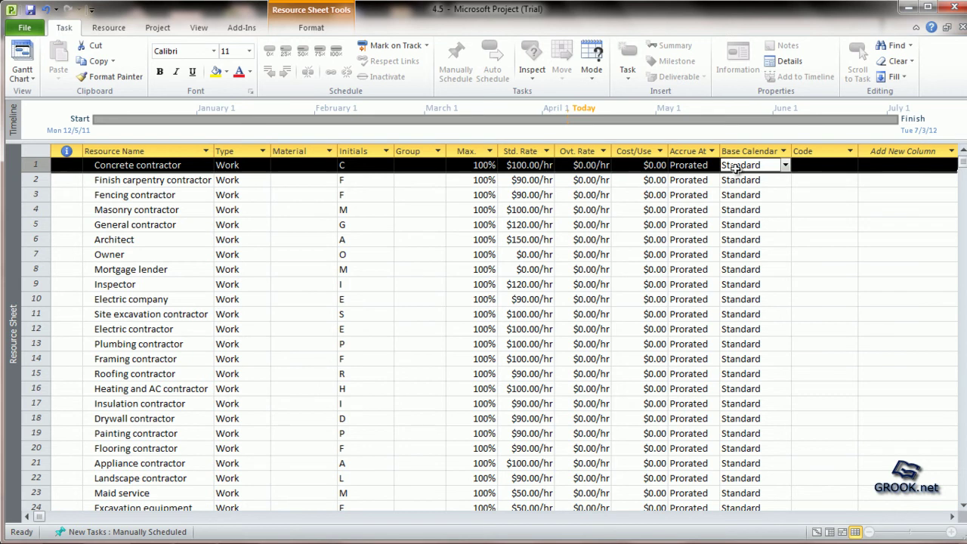
pyautogui.click(802, 208)
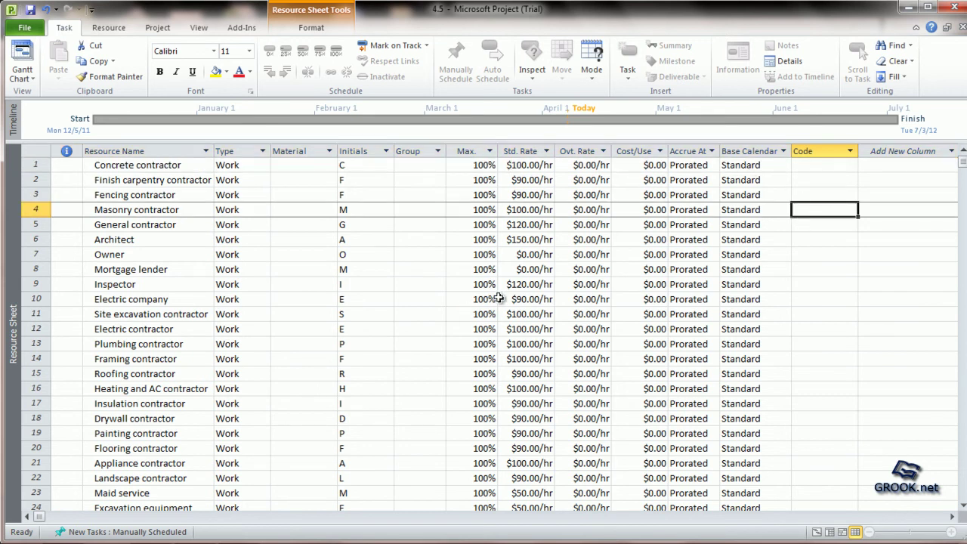
# - Open the default work week details in the Excavation equipment's resource calendar
pyautogui.scroll(-2, 483, 325)
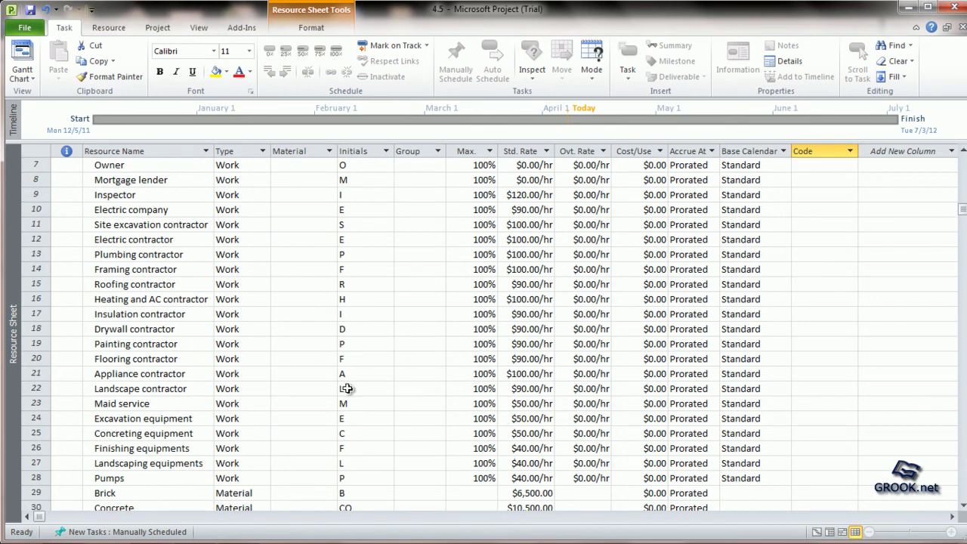
pyautogui.scroll(-1, 346, 388)
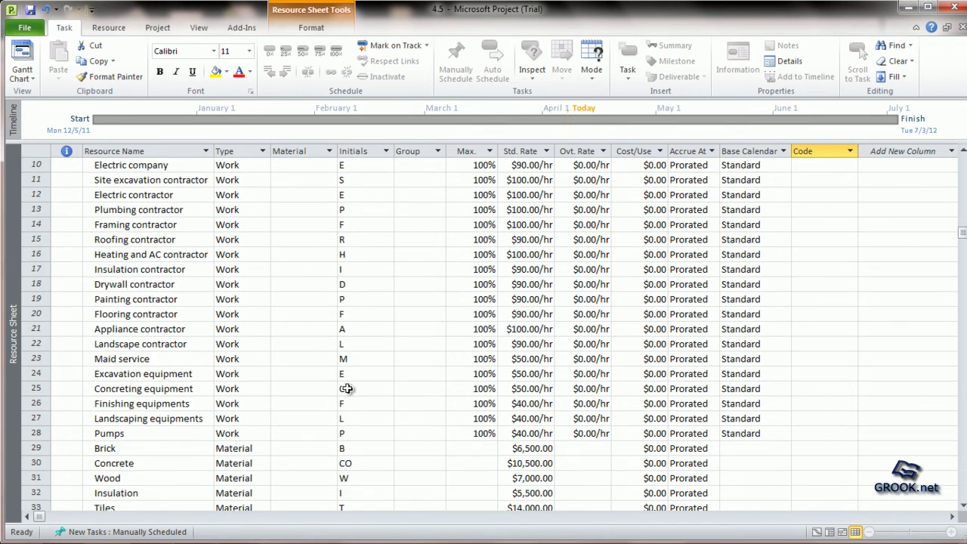
pyautogui.click(192, 374)
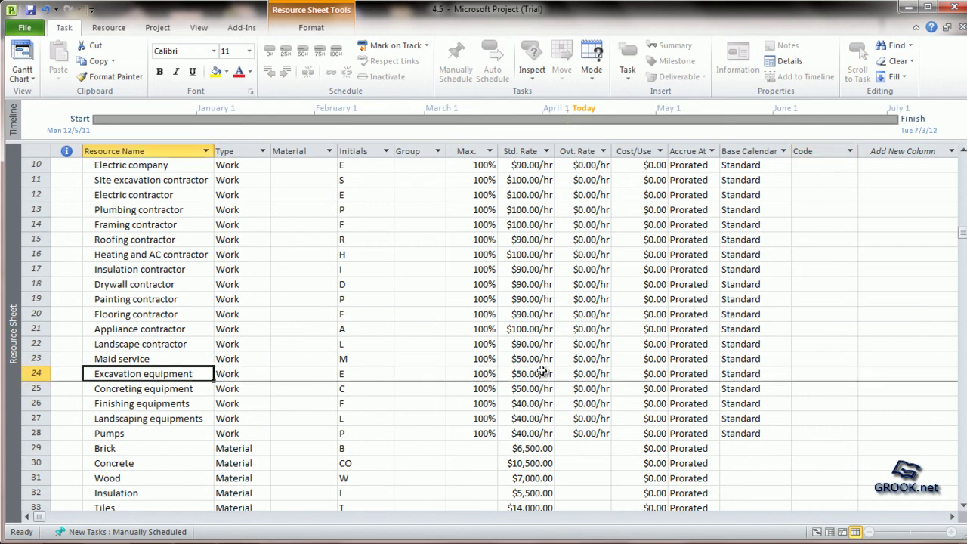
pyautogui.doubleClick(772, 373)
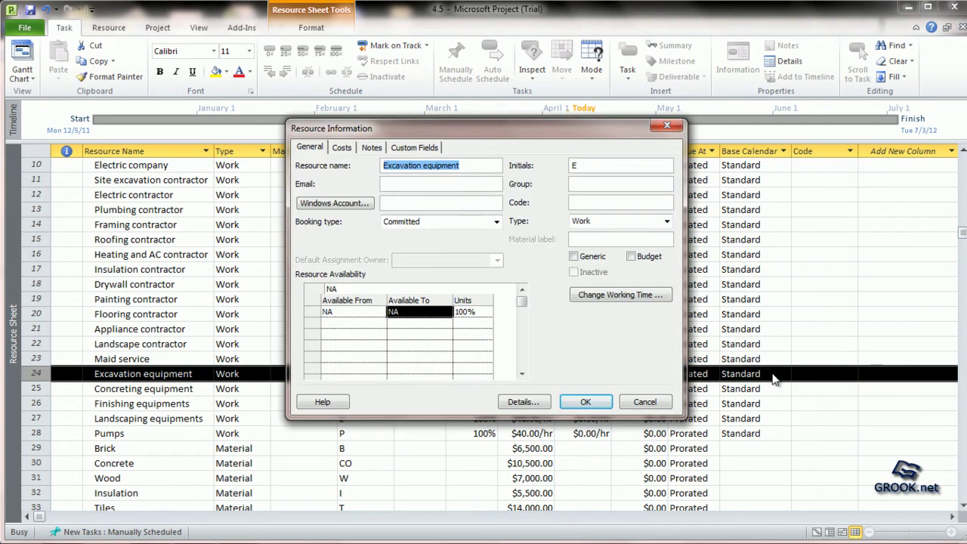
pyautogui.click(612, 295)
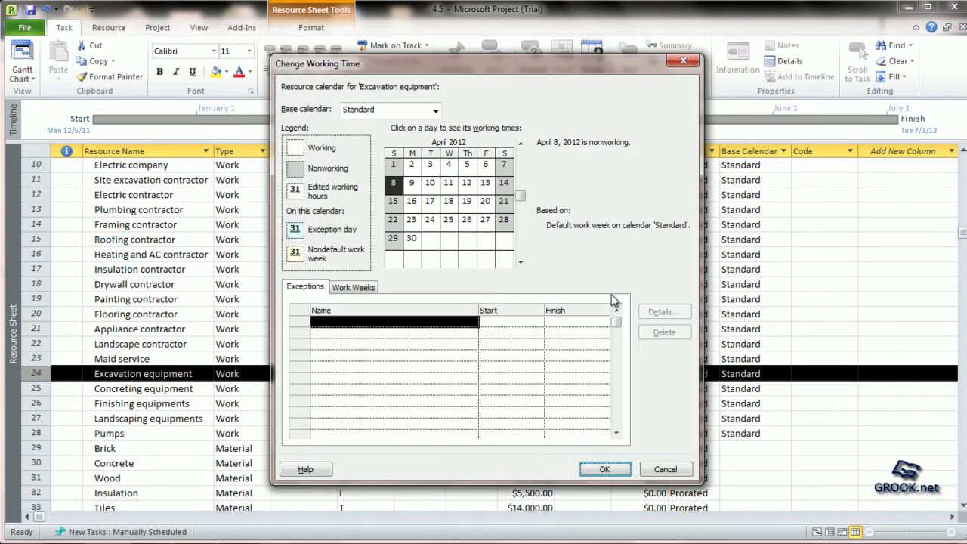
pyautogui.click(349, 293)
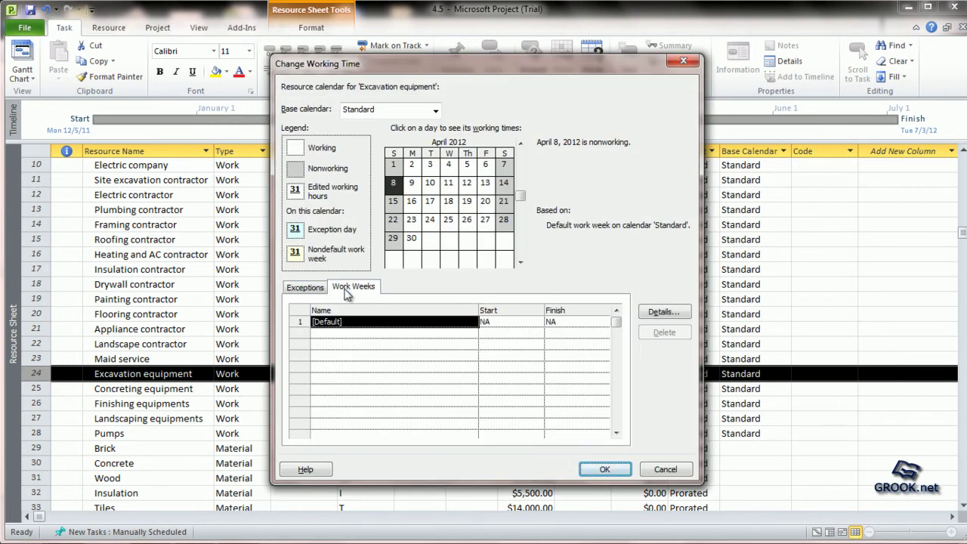
pyautogui.click(654, 317)
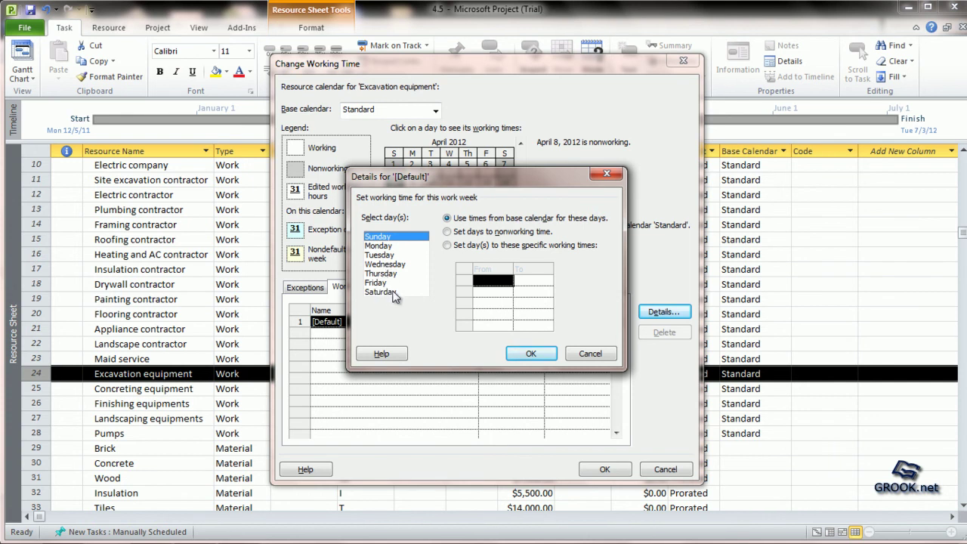
# - Set Thursday, Friday and Saturday to nonworking time in the Excavation equipment's default work week and save the changes
pyautogui.click(394, 274)
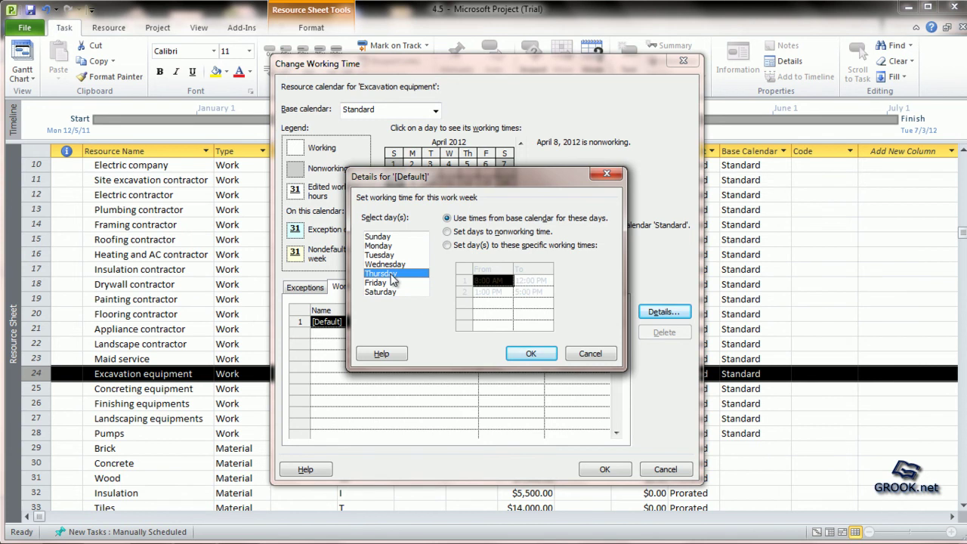
pyautogui.click(448, 231)
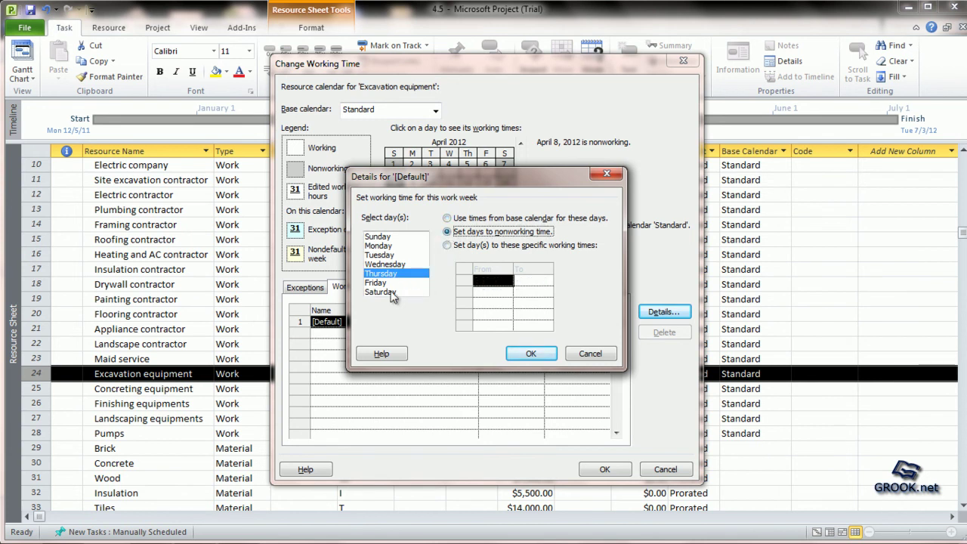
pyautogui.click(383, 283)
pyautogui.click(447, 231)
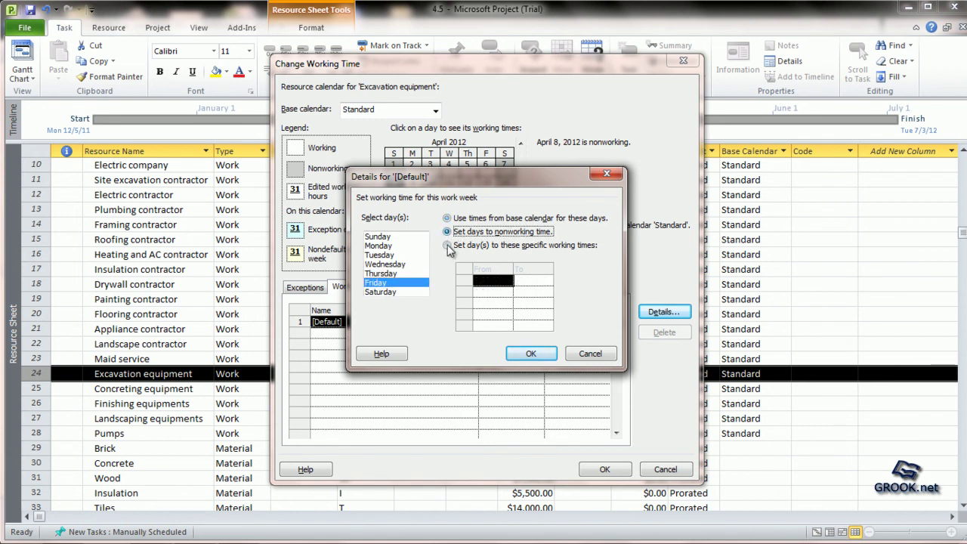
pyautogui.click(394, 292)
pyautogui.click(447, 231)
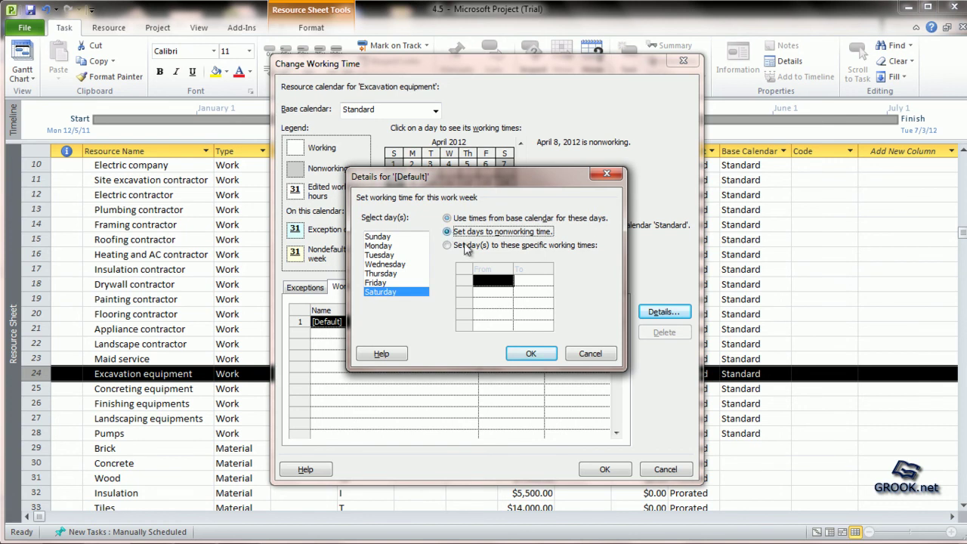
pyautogui.click(528, 354)
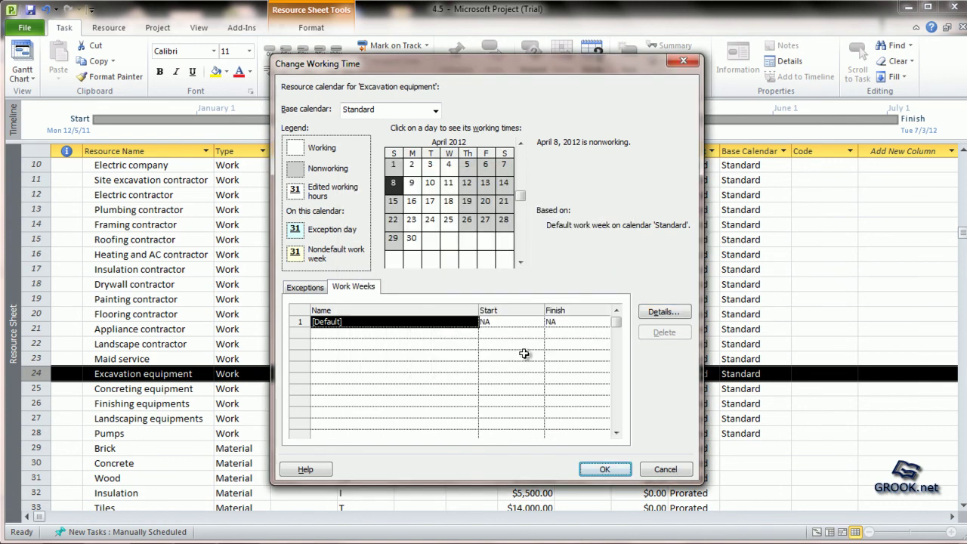
pyautogui.click(607, 469)
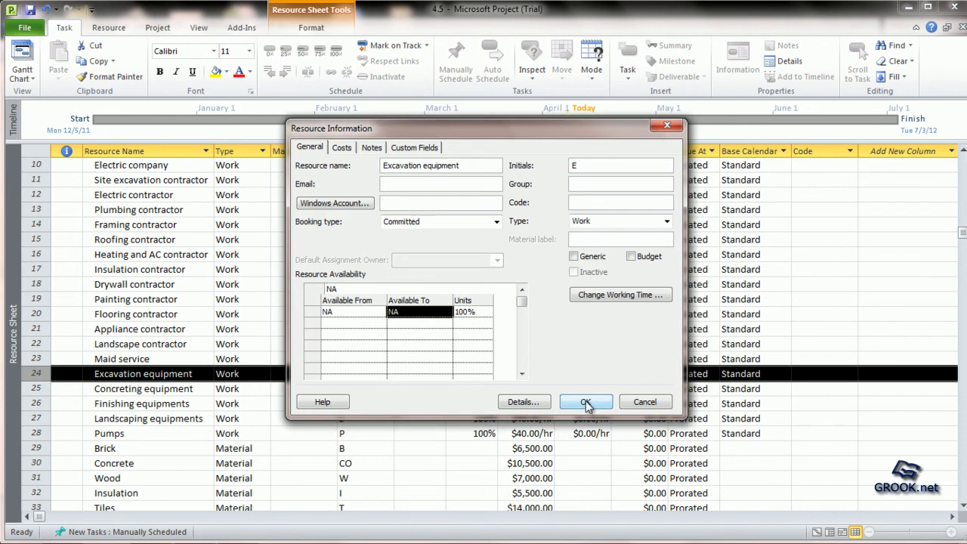
pyautogui.click(586, 403)
pyautogui.click(862, 419)
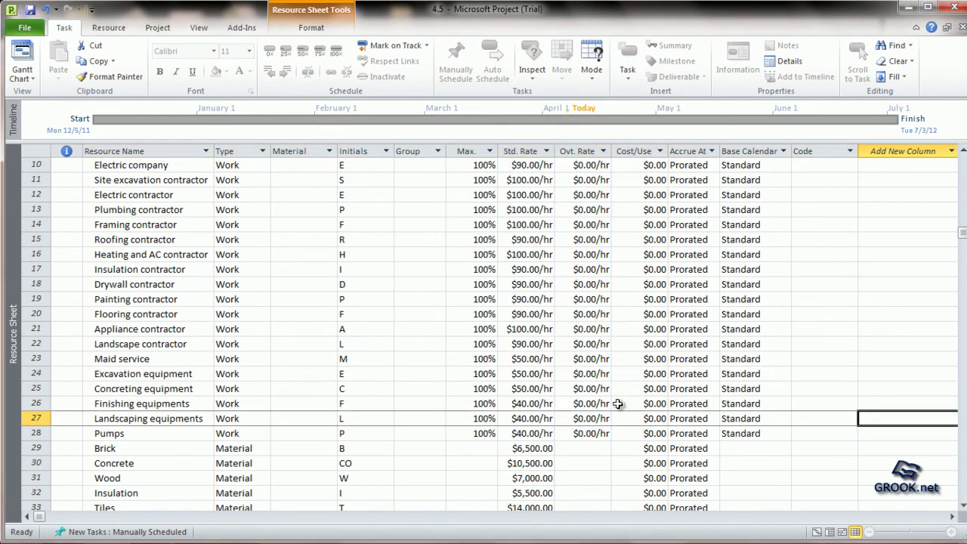
pyautogui.click(158, 373)
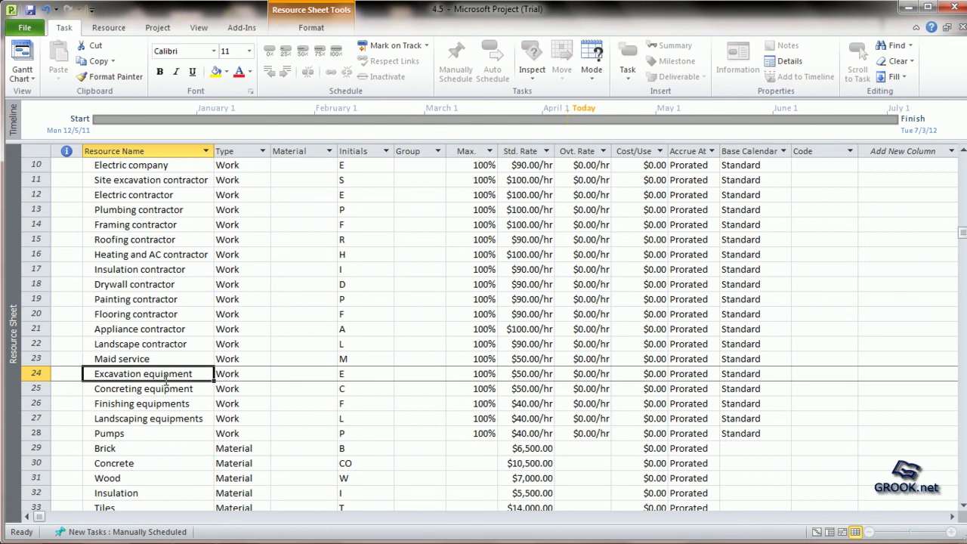